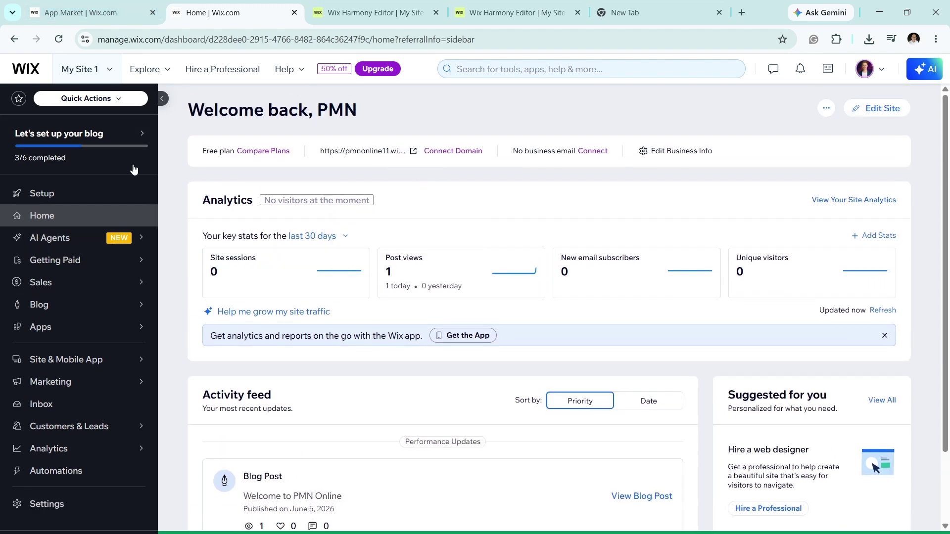
Look over the site's dashboard and the Home page layout in the Wix Harmony Editor
click(89, 7)
click(192, 5)
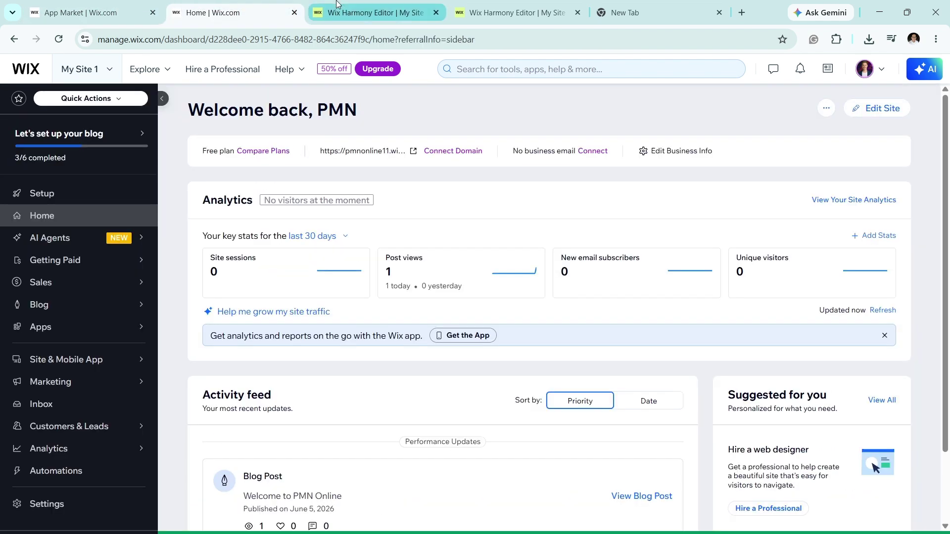
click(337, 5)
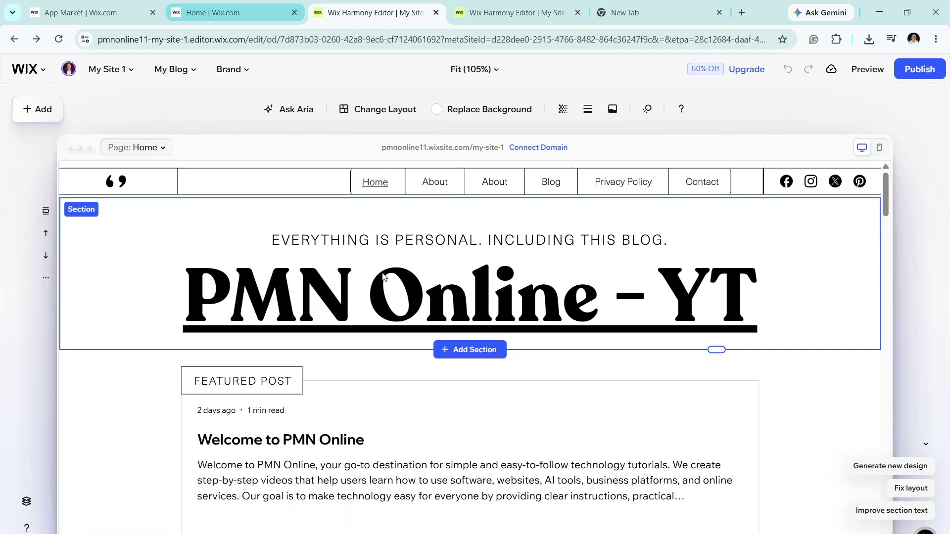
scroll(428, 443, down, 4)
scroll(420, 455, up, 4)
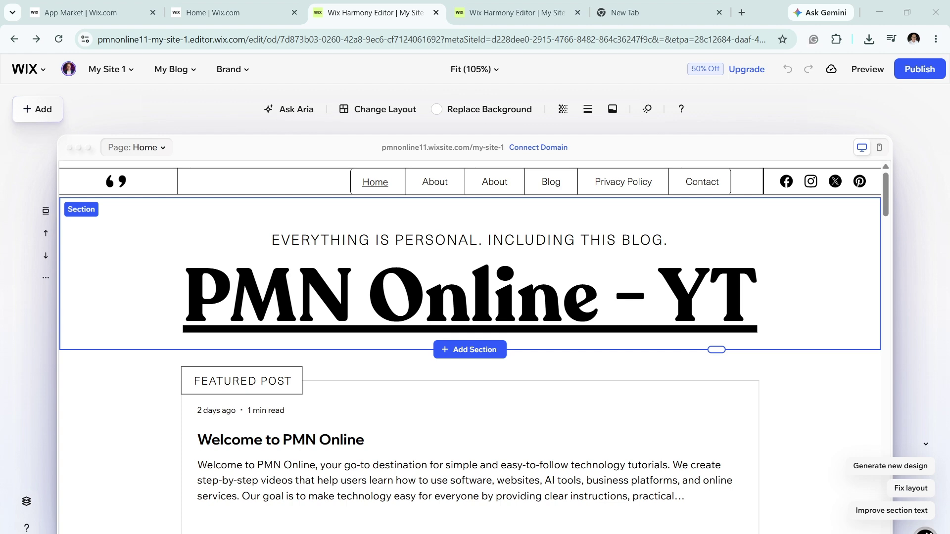
click(242, 12)
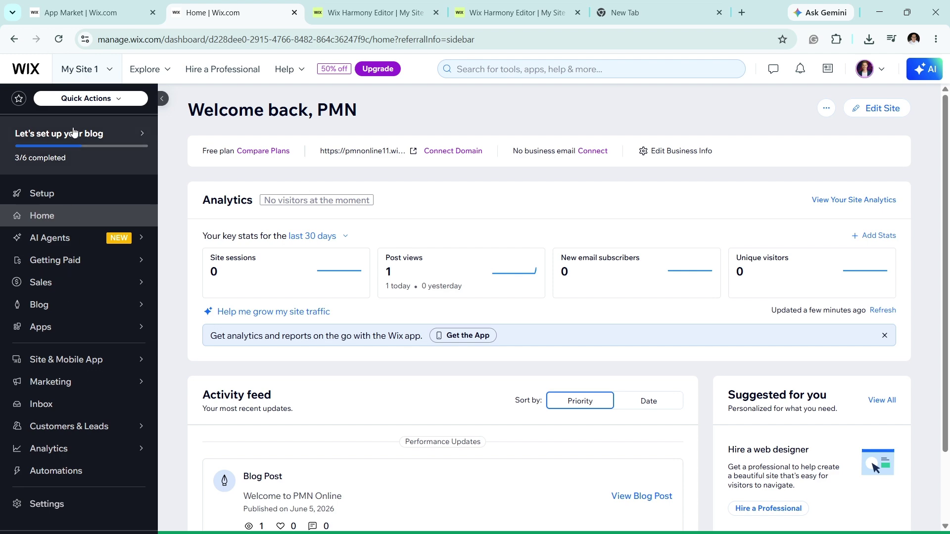
click(359, 9)
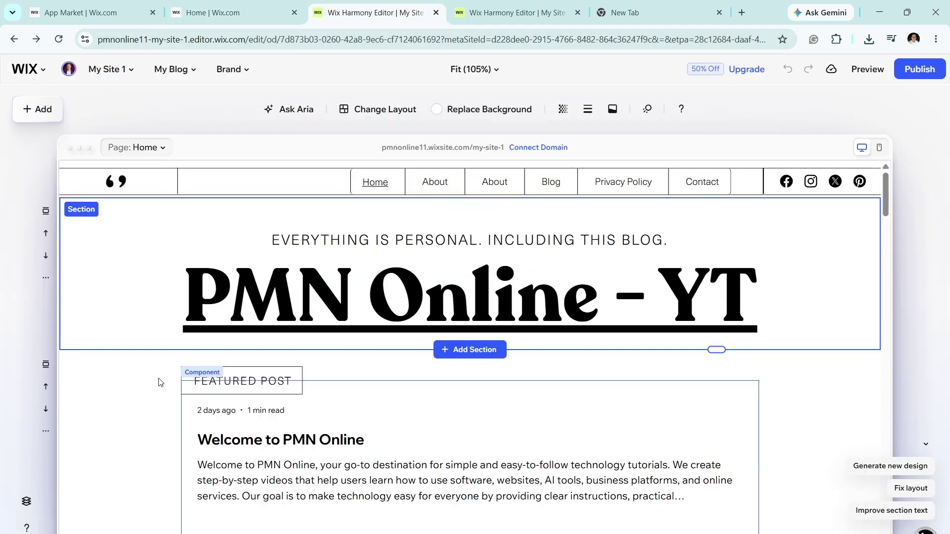
scroll(140, 406, up, 3)
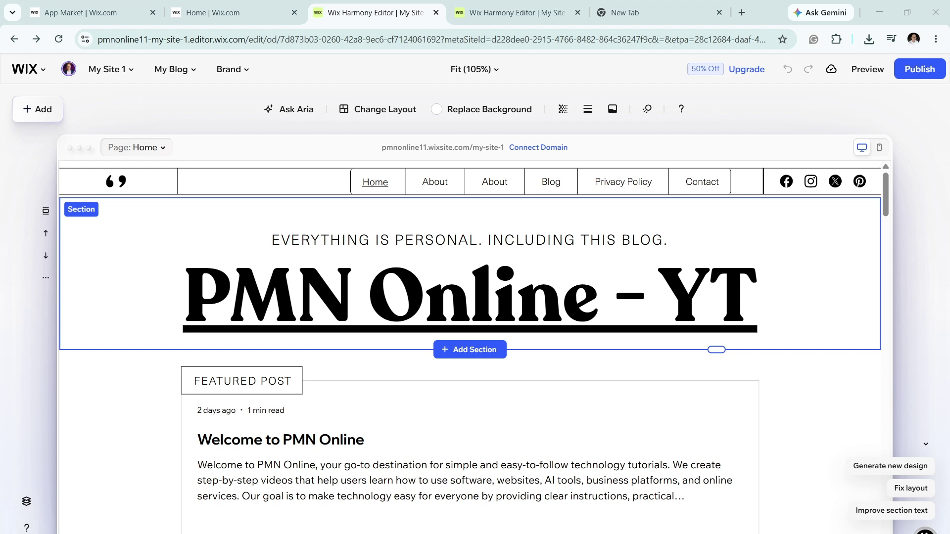
Switch to the site dashboard and open the SEO & GEO page of the marketing tools
click(232, 14)
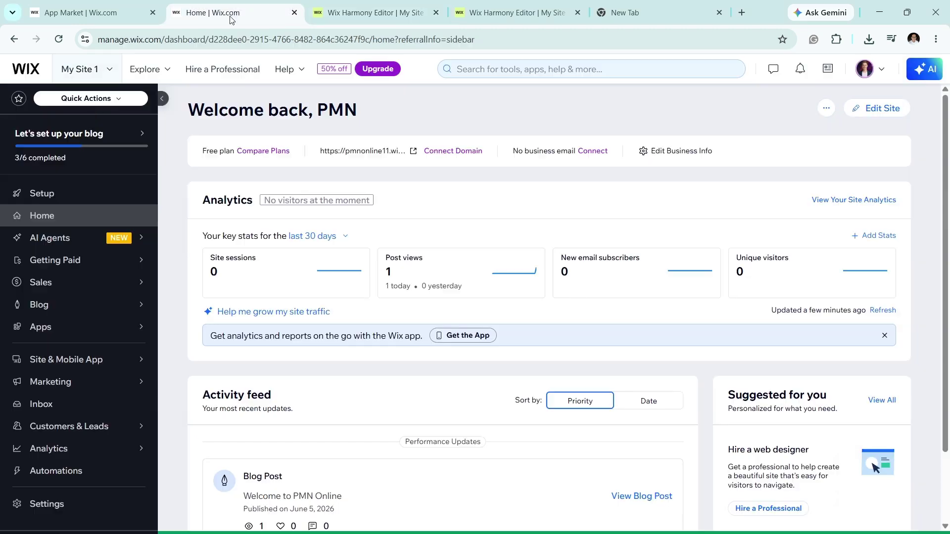
click(118, 364)
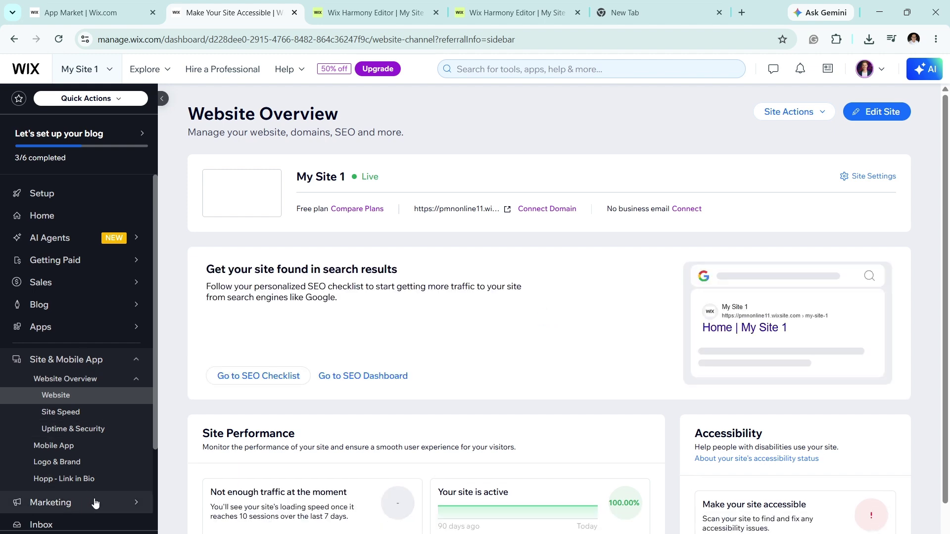
mouse_move(96, 503)
click(185, 449)
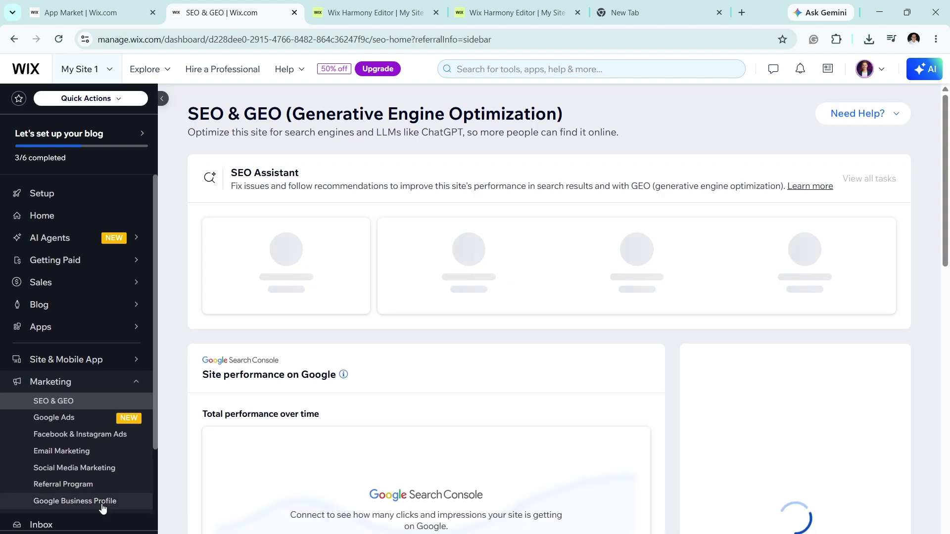
scroll(102, 495, down, 2)
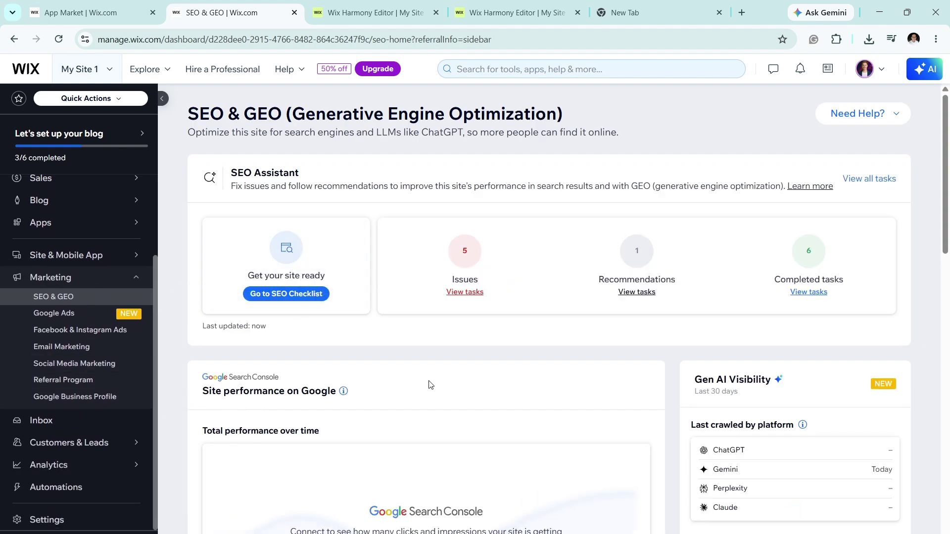
Open the URL Redirect Manager from the SEO tools and examine the old and new URLs of the existing redirect
scroll(431, 384, down, 12)
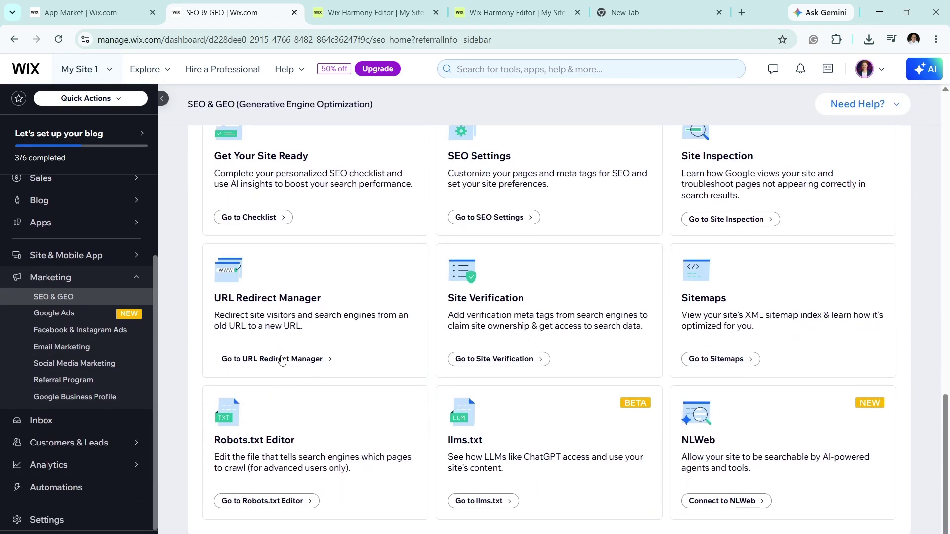
scroll(287, 361, up, 10)
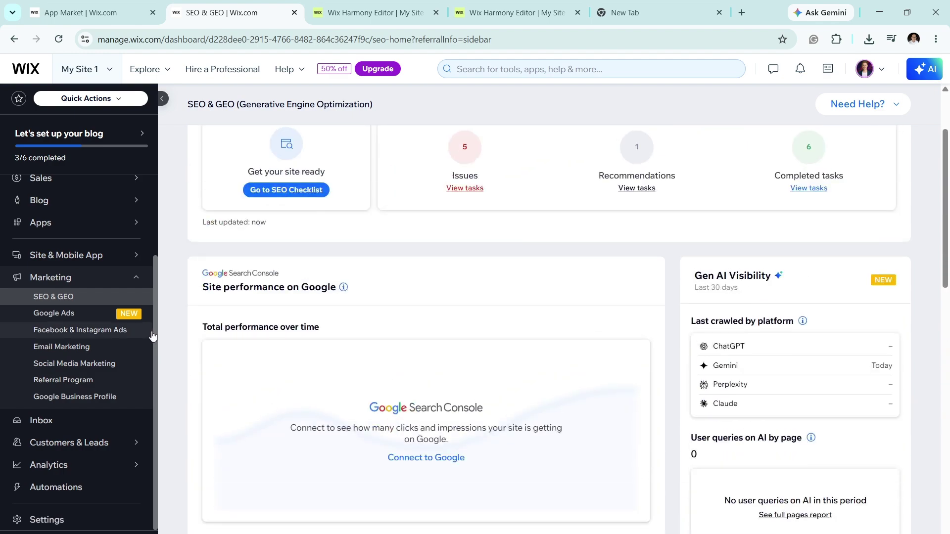
scroll(445, 277, up, 2)
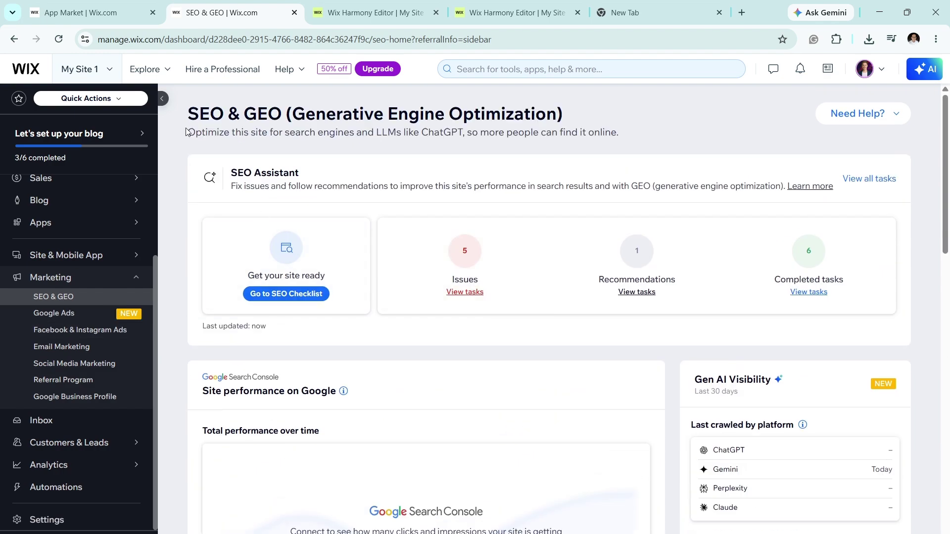
scroll(297, 410, down, 10)
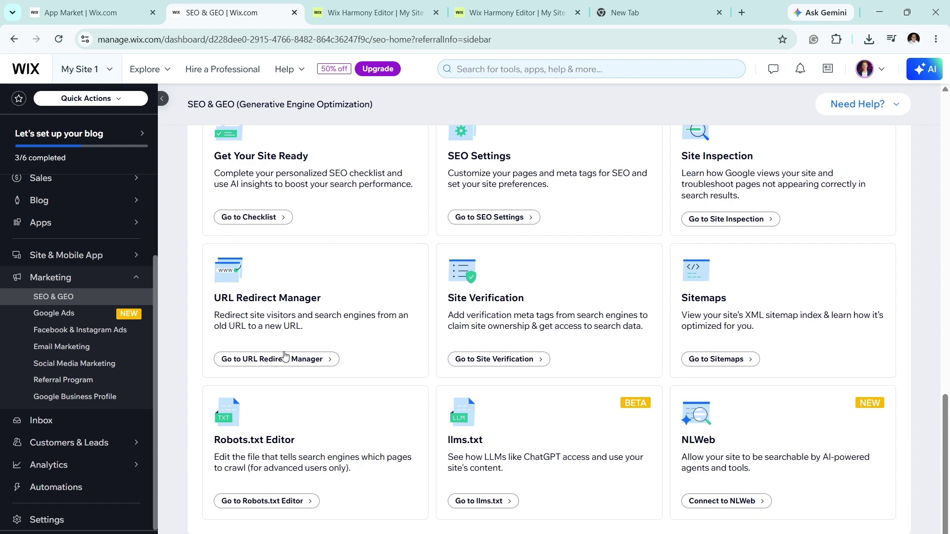
click(285, 359)
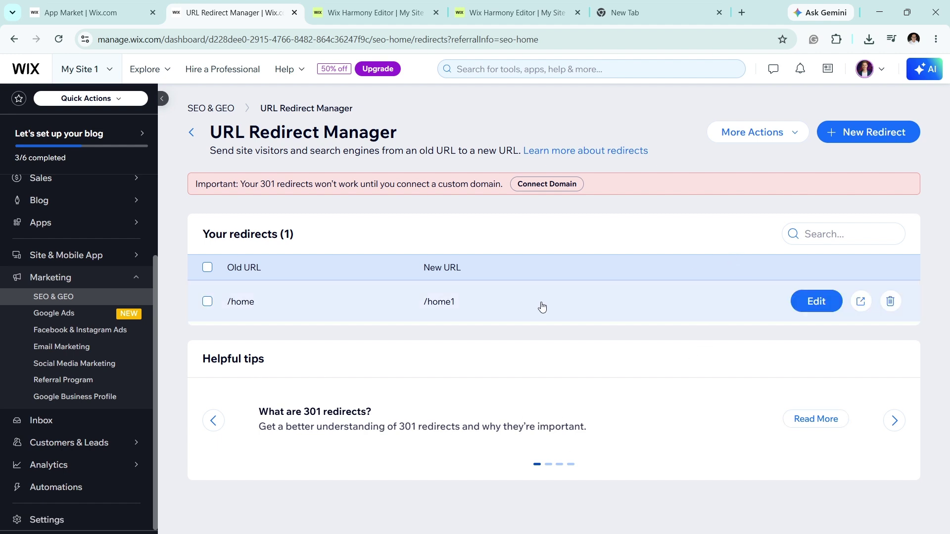
drag(273, 304, 228, 305)
drag(423, 302, 456, 308)
click(379, 312)
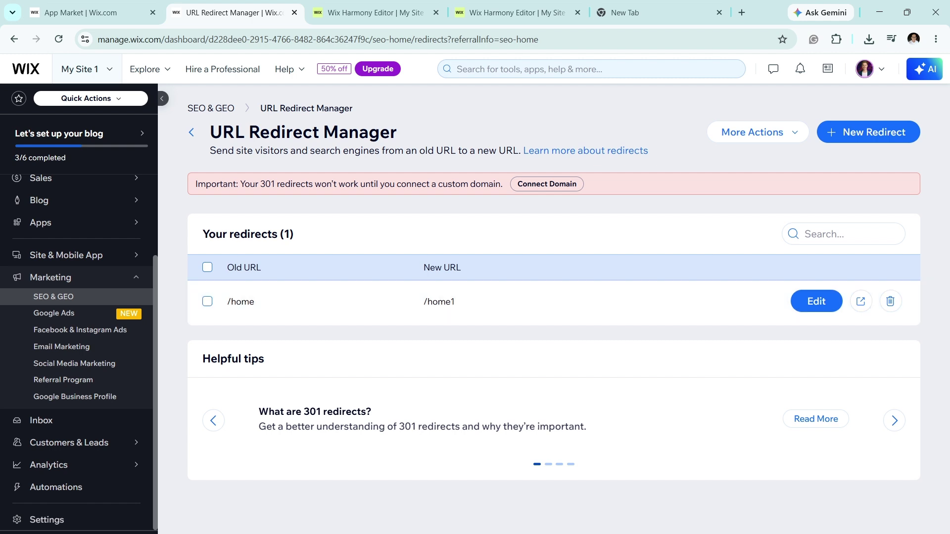
Open the page manager in the Wix Harmony Editor and view the Home page's access settings
click(376, 13)
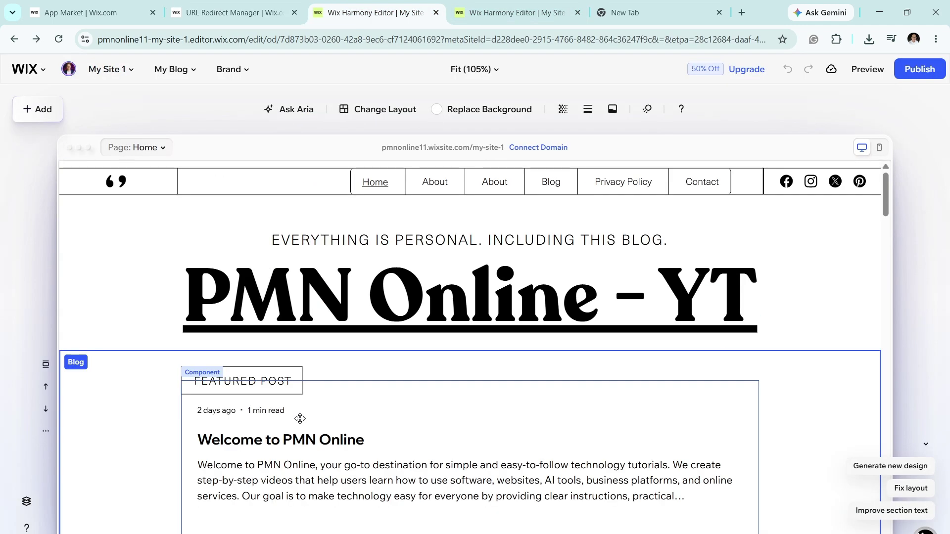
click(162, 148)
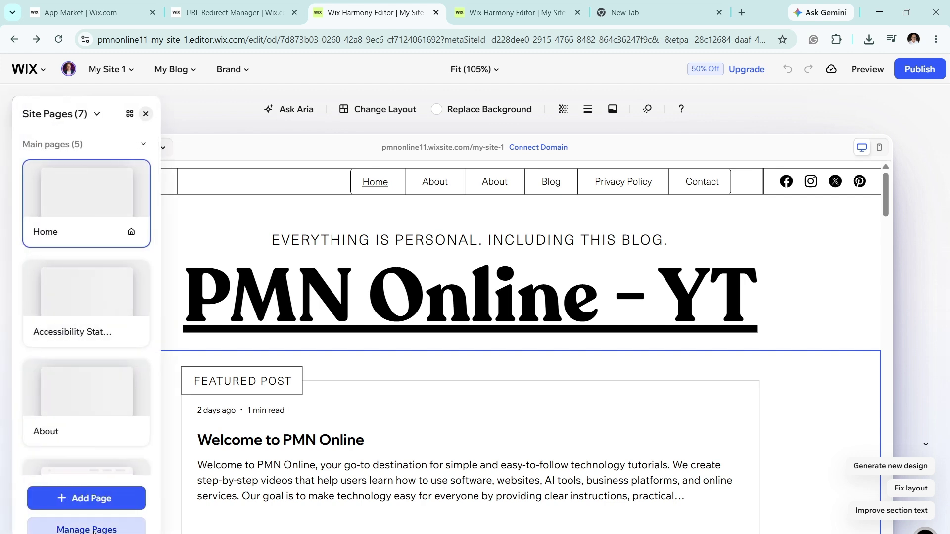
click(97, 530)
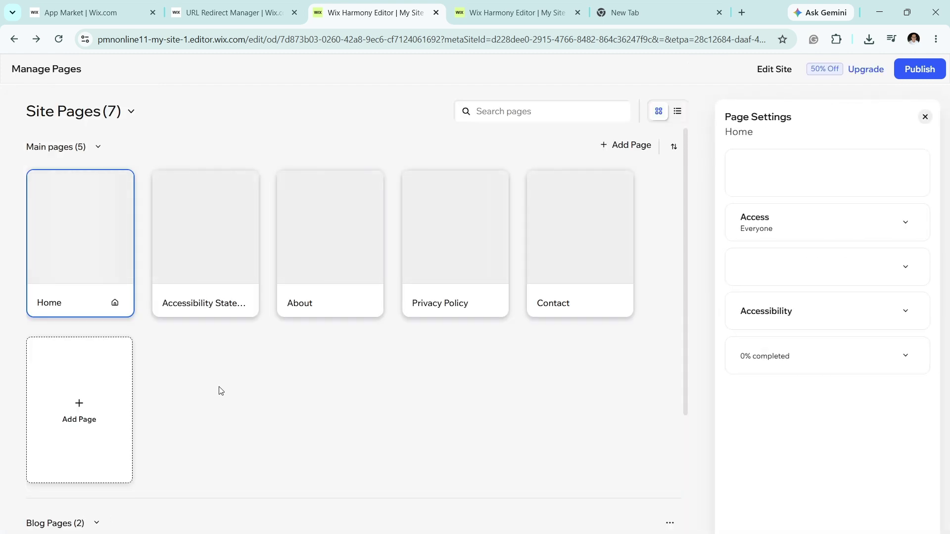
click(897, 227)
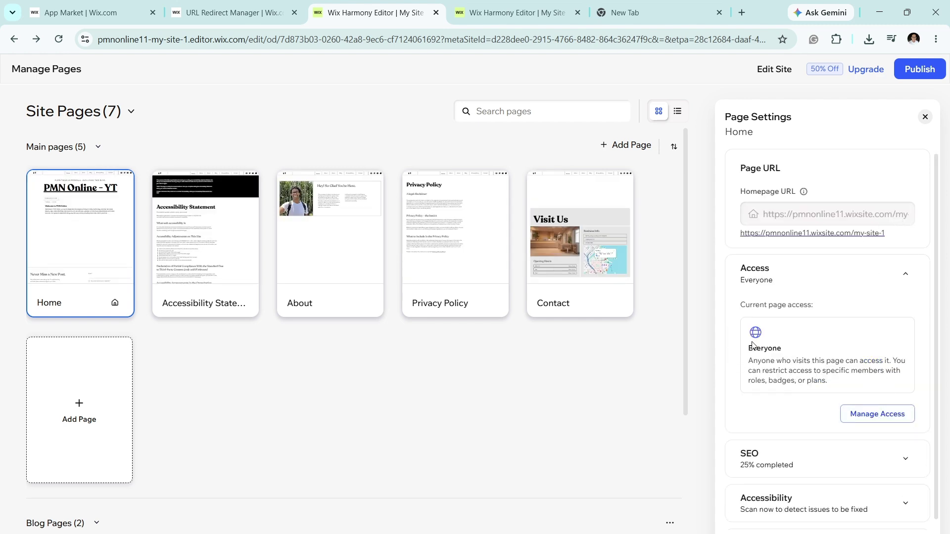
scroll(837, 371, down, 1)
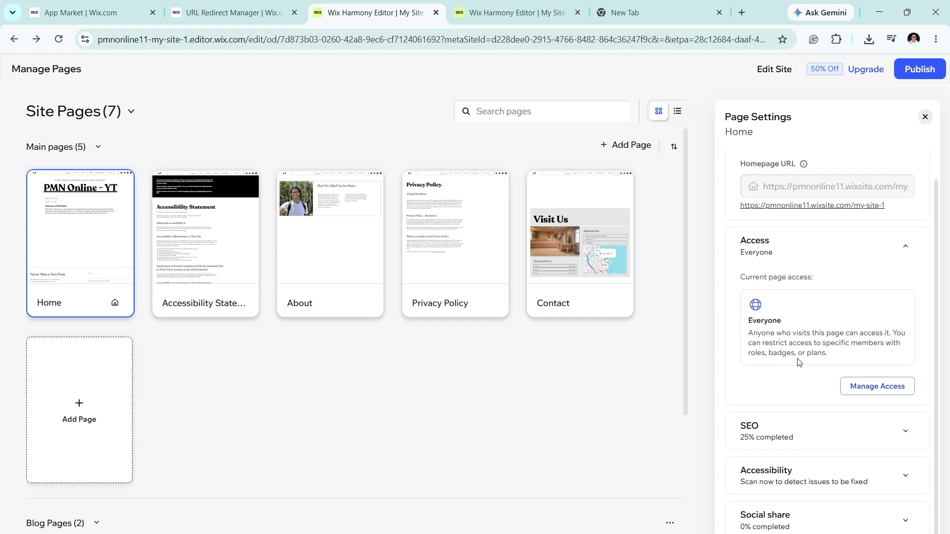
click(925, 116)
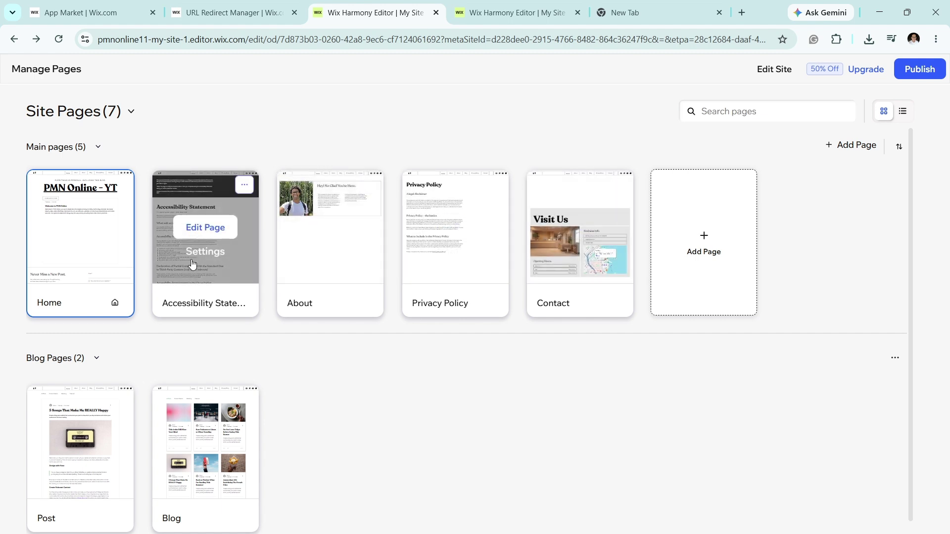
Check the Accessibility Statement page's options and open the page settings of Home
click(193, 263)
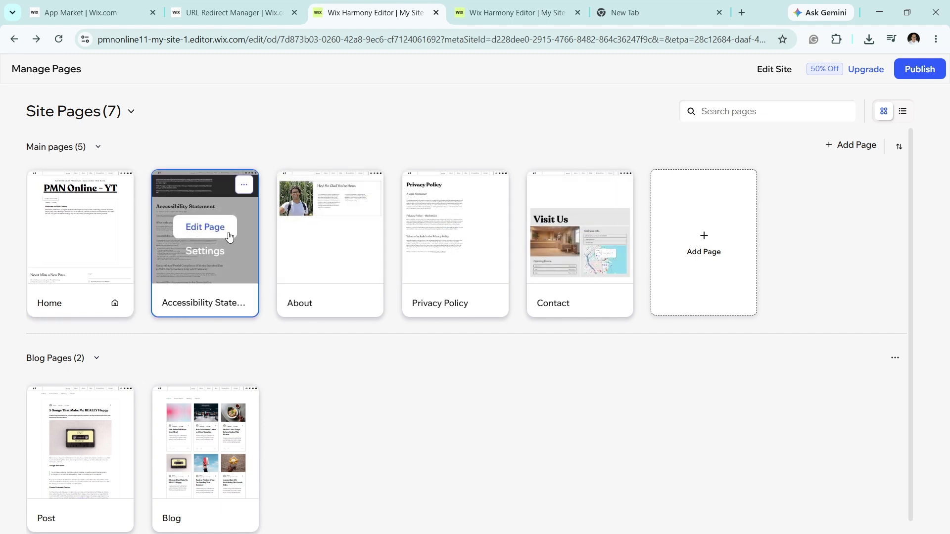
click(246, 185)
click(115, 306)
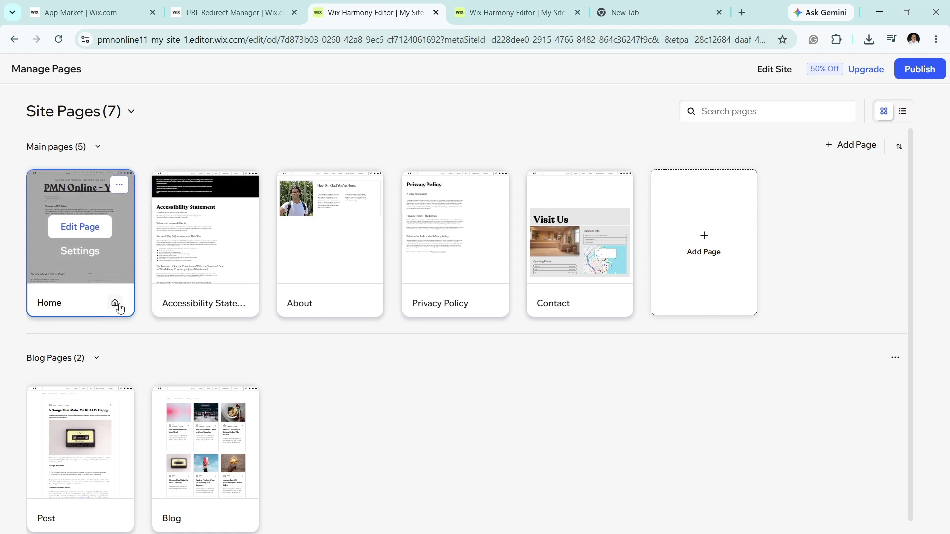
click(79, 250)
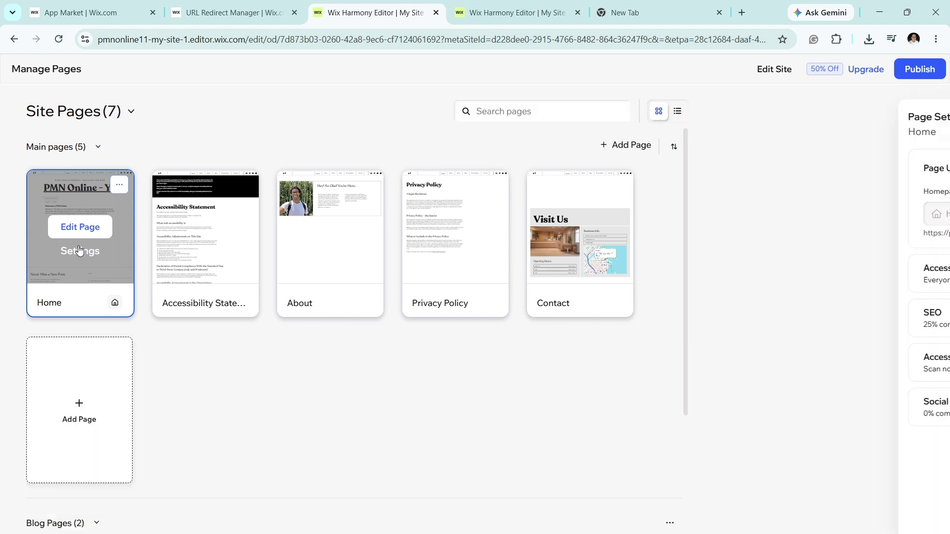
mouse_move(243, 304)
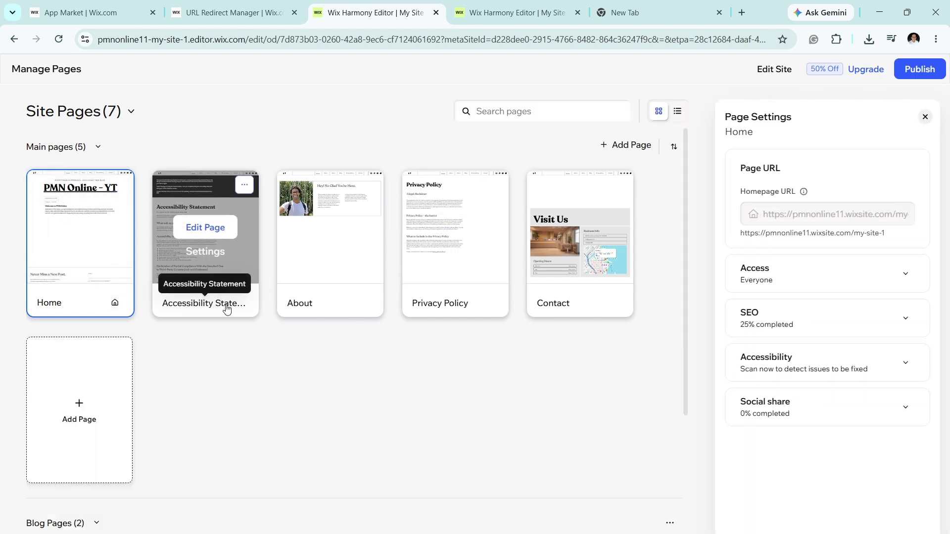
mouse_move(86, 184)
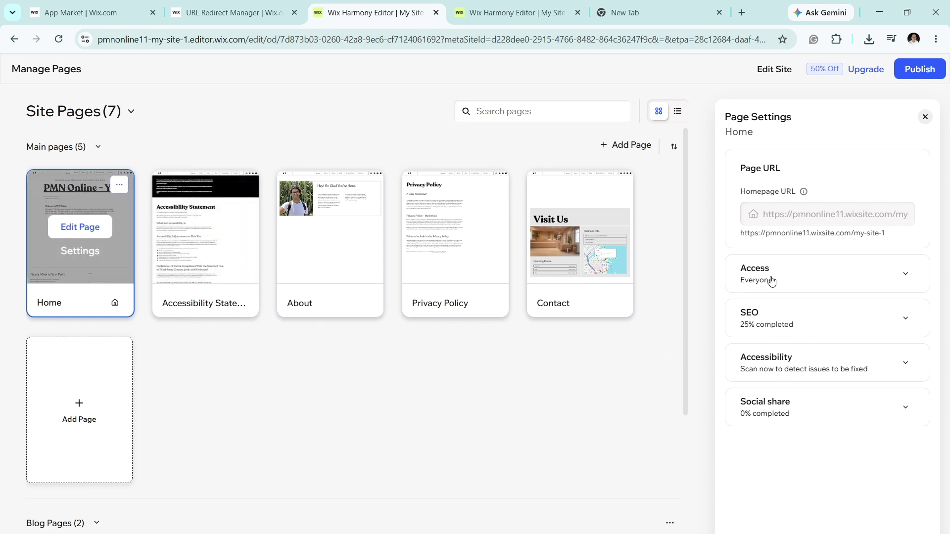
Examine the page actions offered for the Home, Accessibility Statement and Contact pages
click(120, 186)
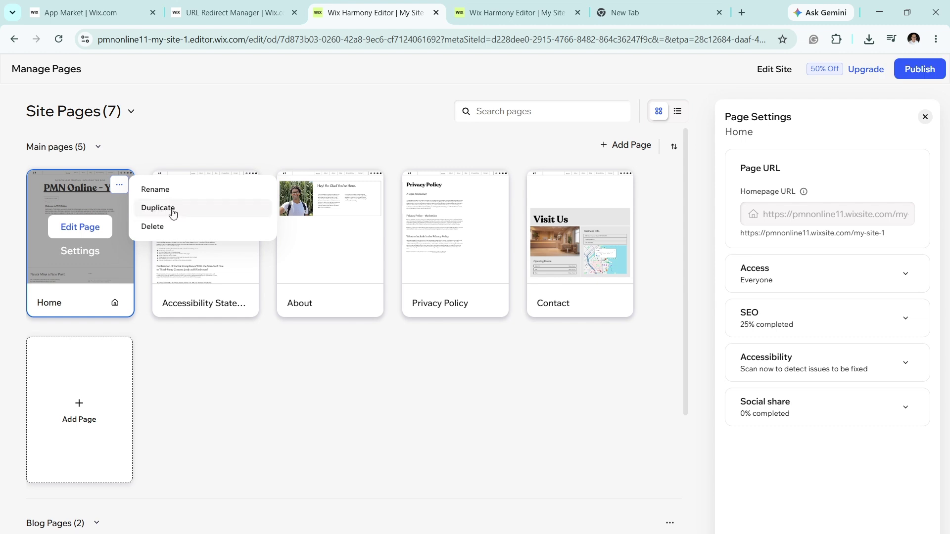
click(208, 399)
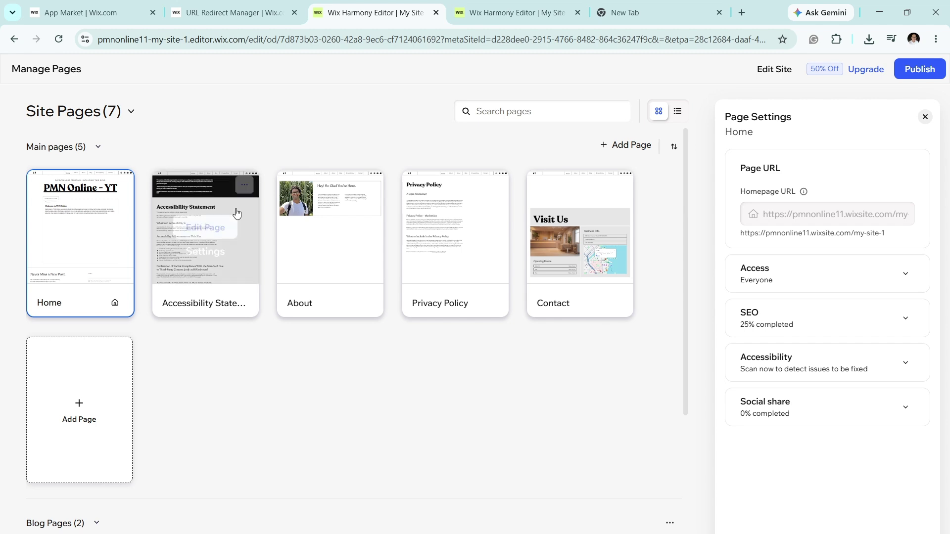
click(244, 185)
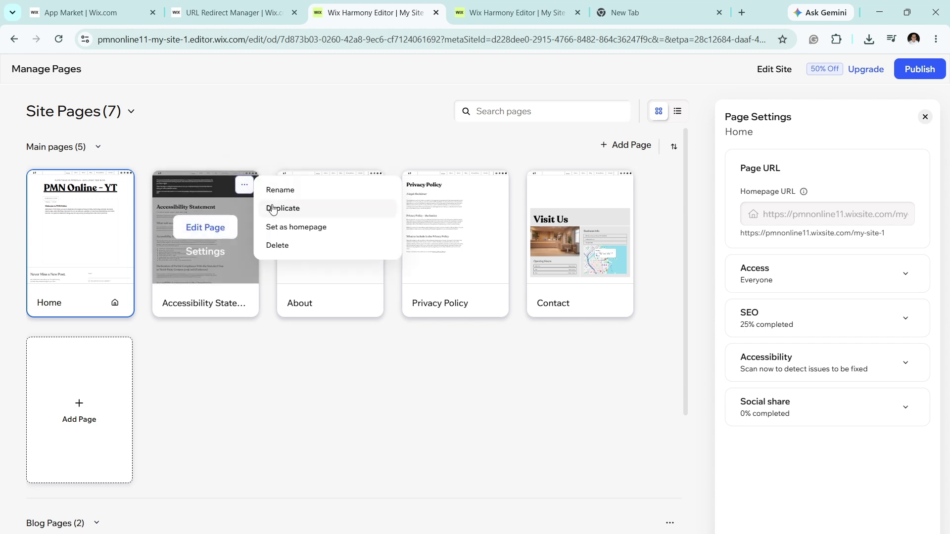
click(315, 435)
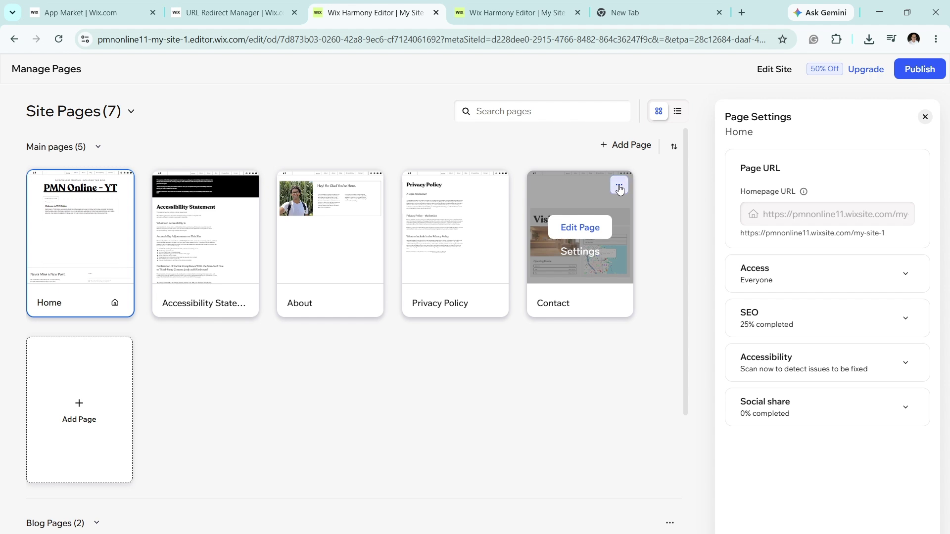
click(619, 186)
click(479, 352)
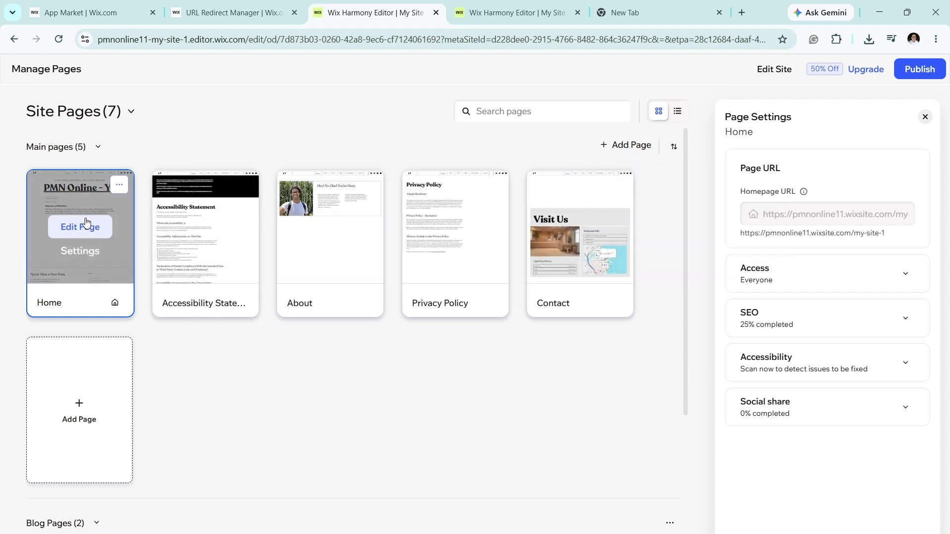
Open the Home page for editing and select its large "PMN Online – YT" heading
click(83, 225)
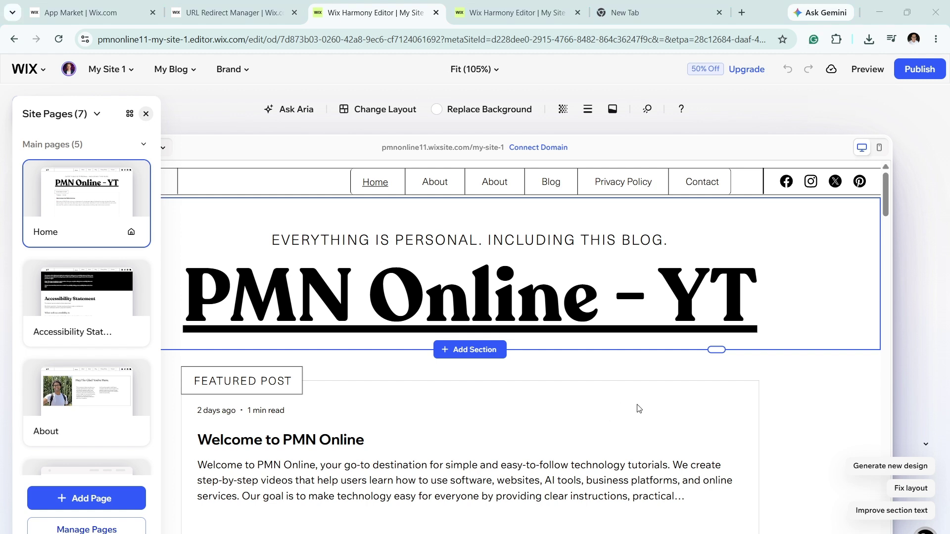
click(146, 119)
scroll(391, 417, down, 5)
scroll(391, 417, up, 5)
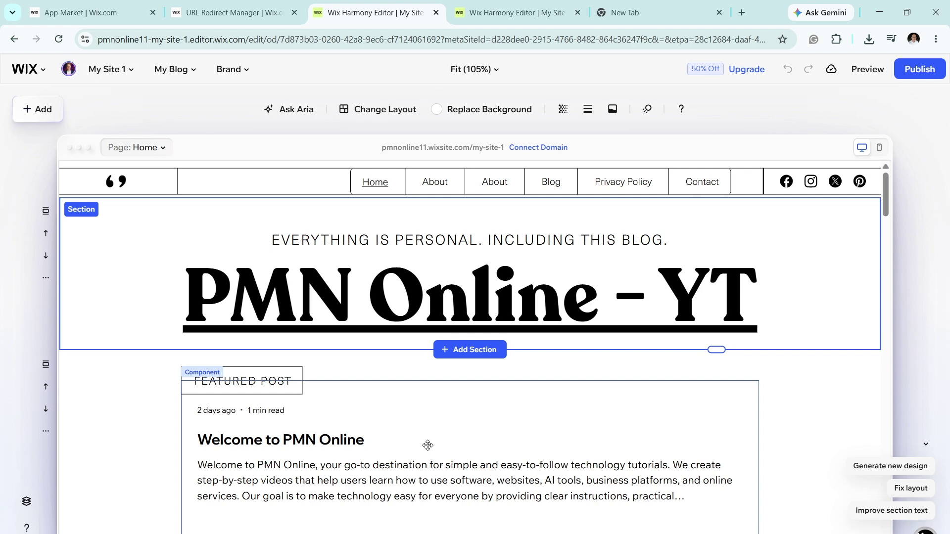
scroll(428, 445, down, 5)
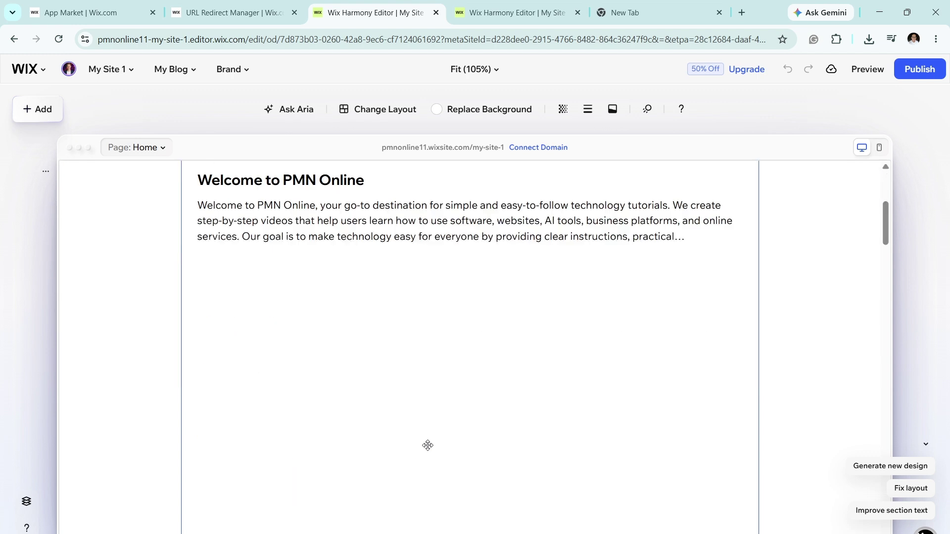
scroll(428, 445, up, 5)
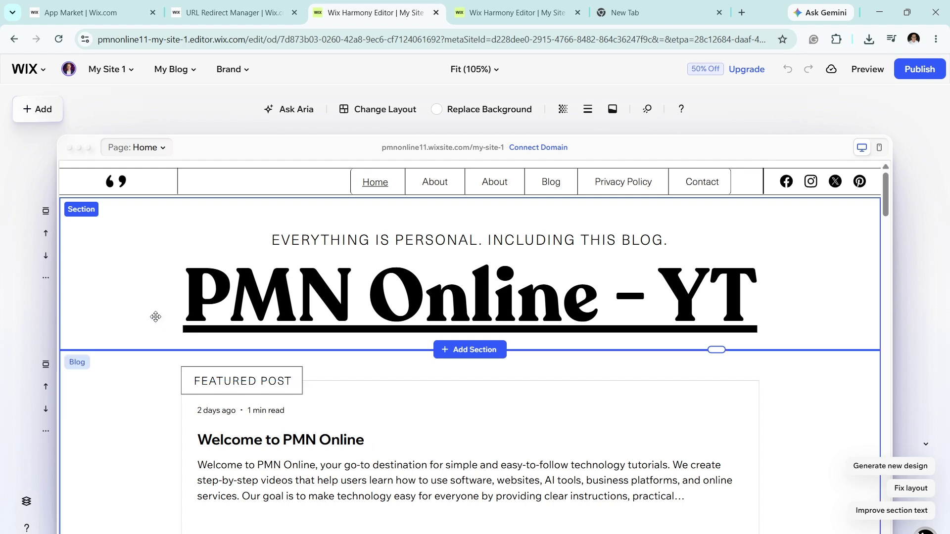
click(184, 302)
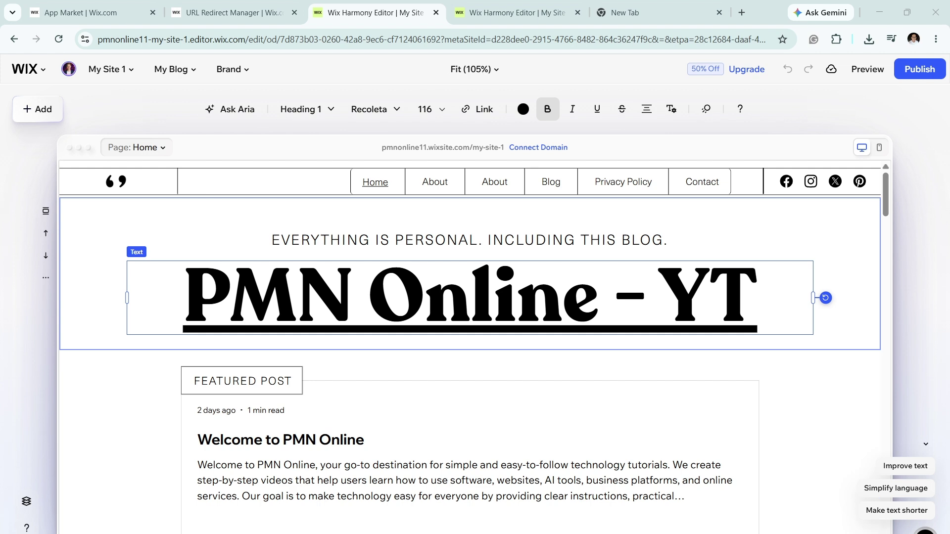
mouse_move(627, 533)
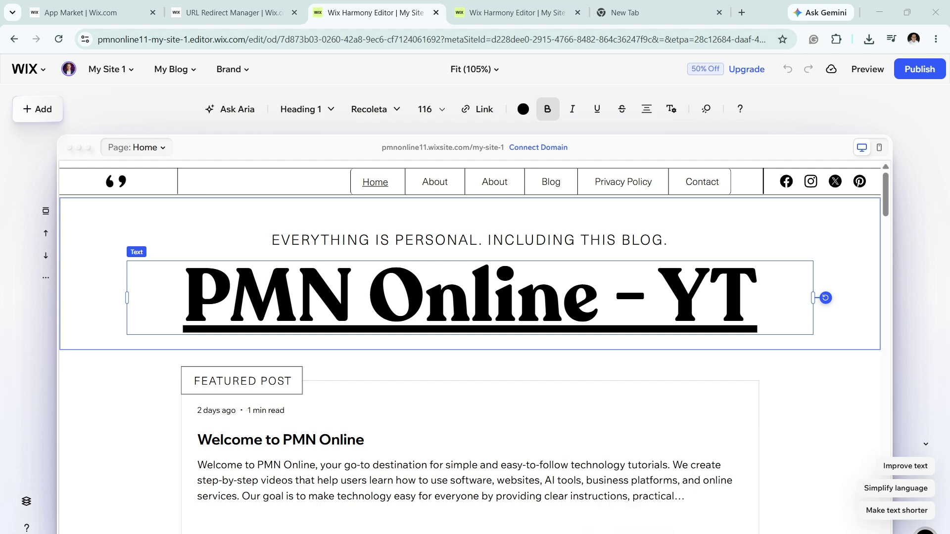